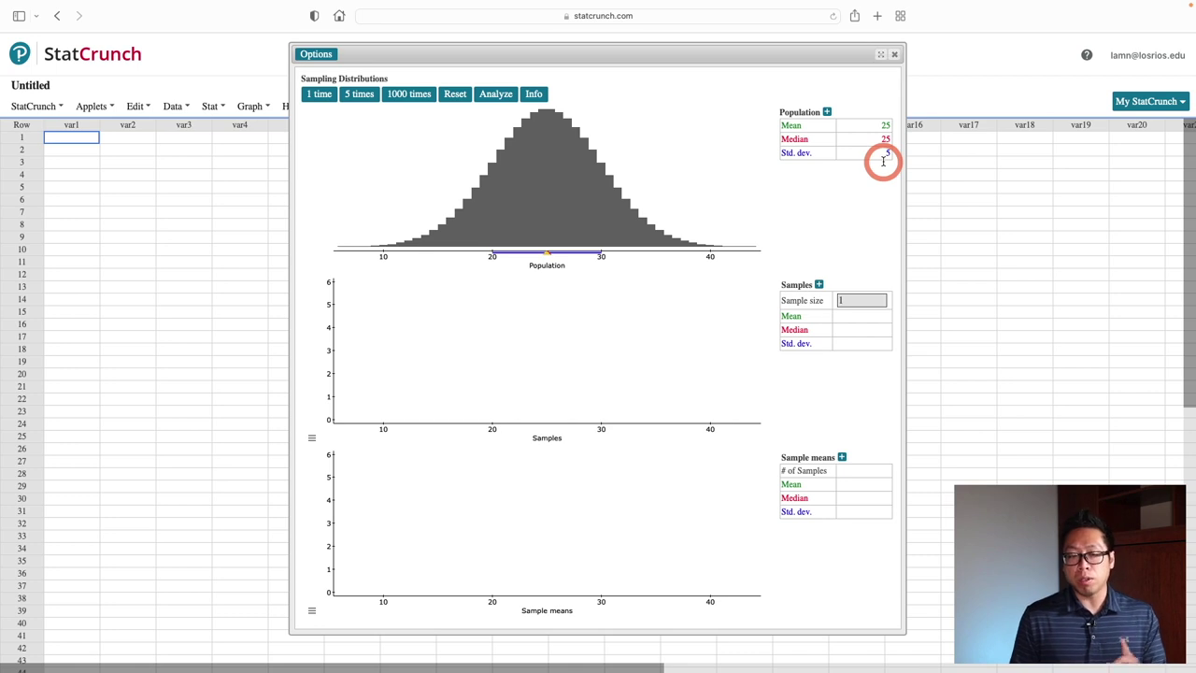
Step: Draw three individual samples of size 1 from the normal population, one at a time
click(844, 304)
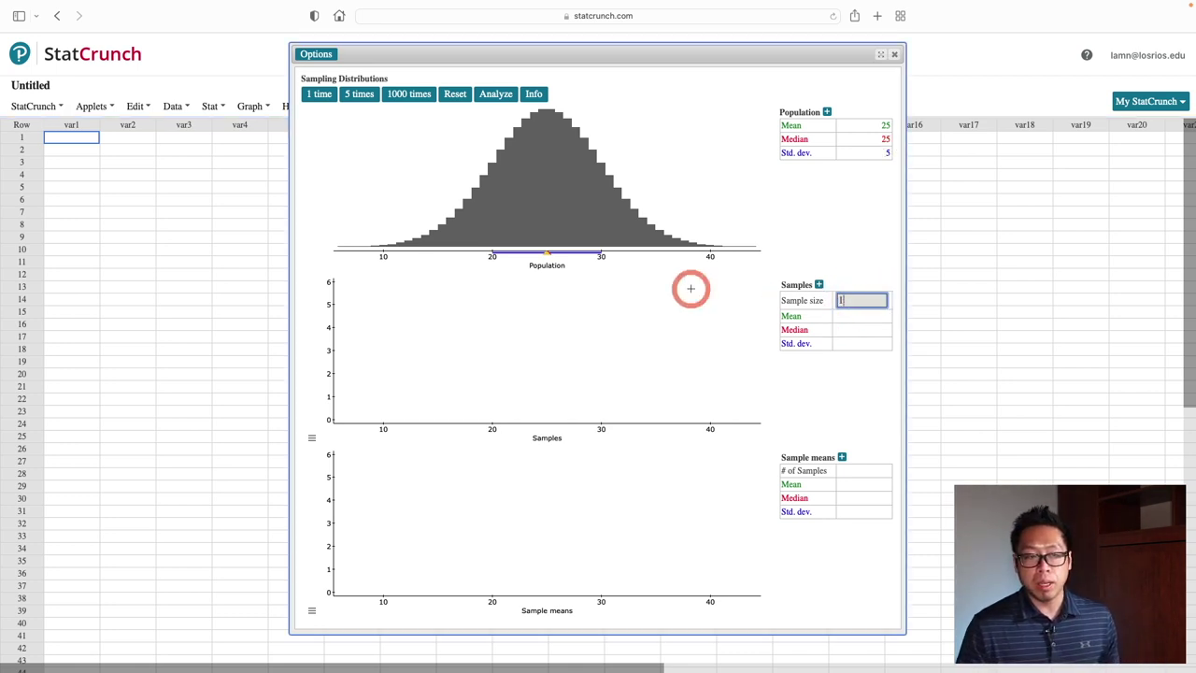
click(321, 97)
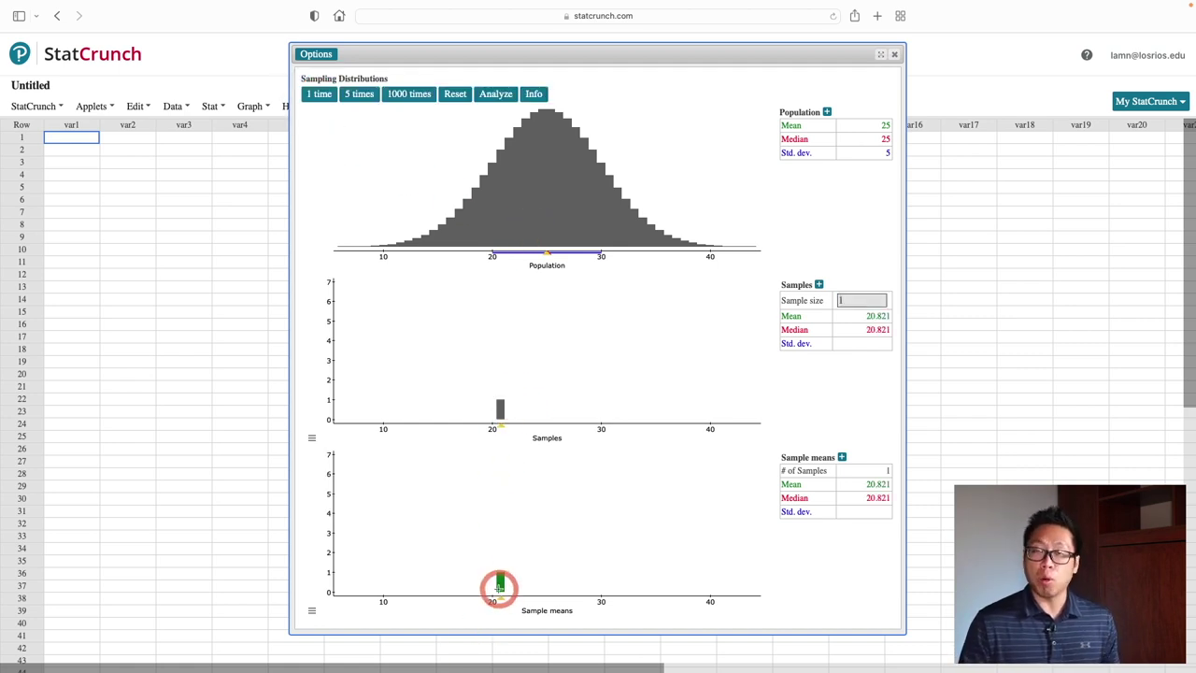
click(319, 94)
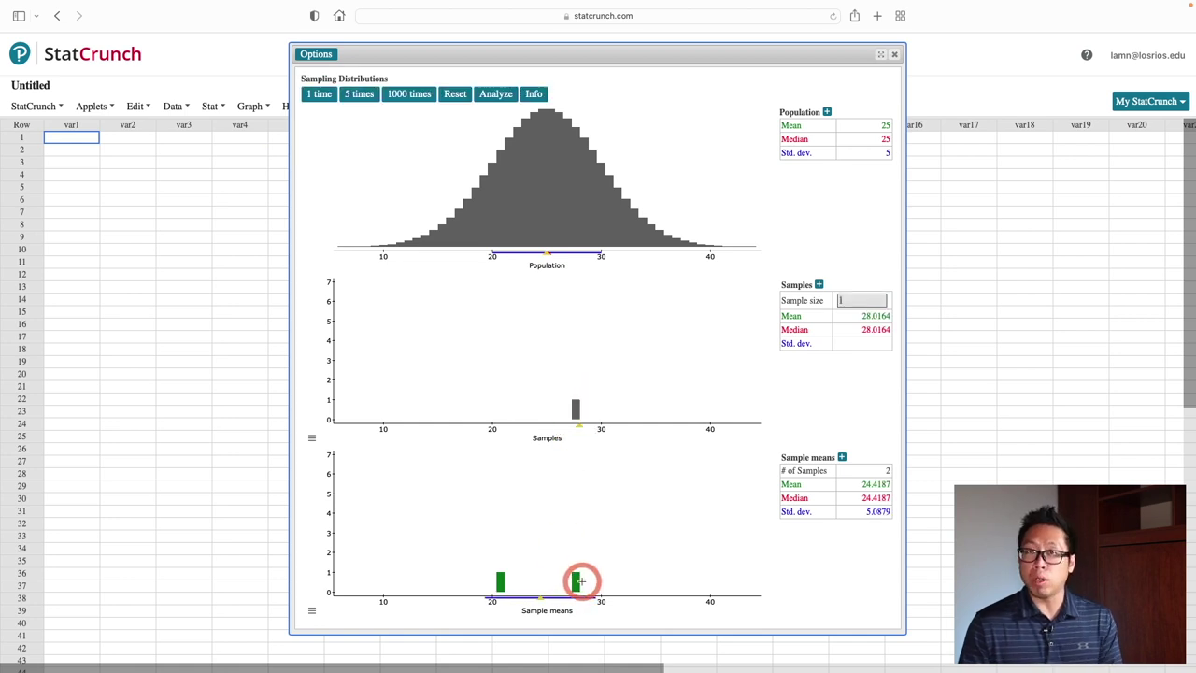
click(318, 94)
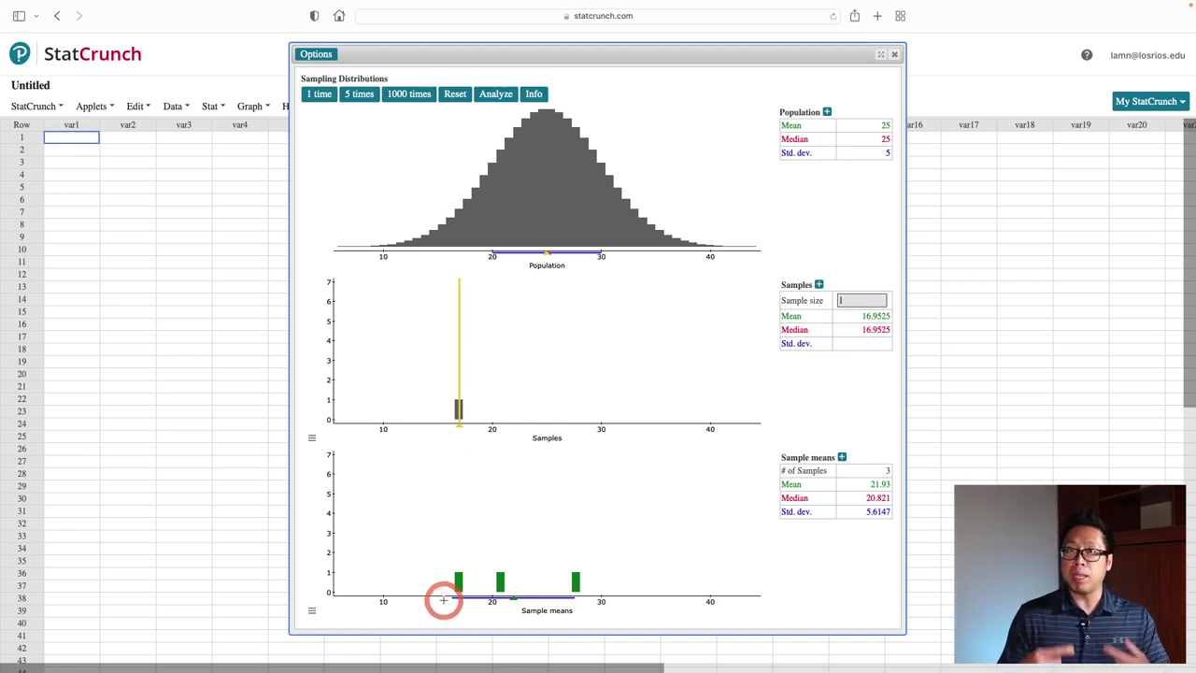
Step: Add 16,000 more samples of size 1 to the sample means distribution in batches of 1000
click(420, 94)
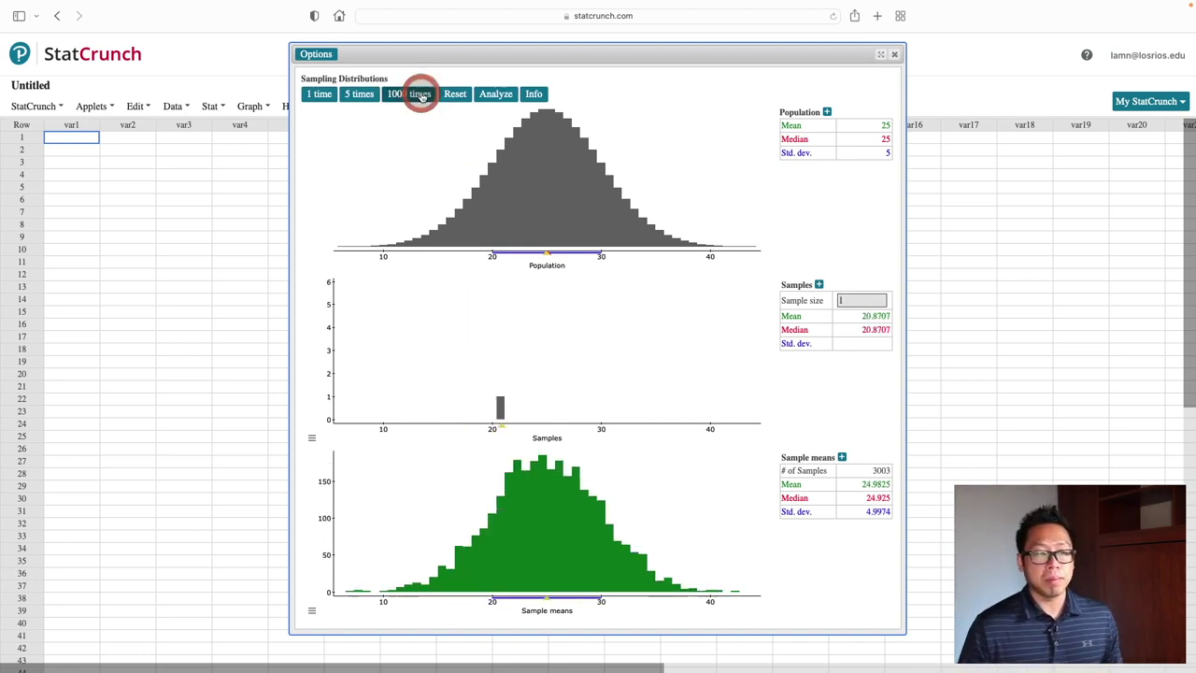
click(419, 94)
click(420, 94)
click(420, 94)
click(420, 93)
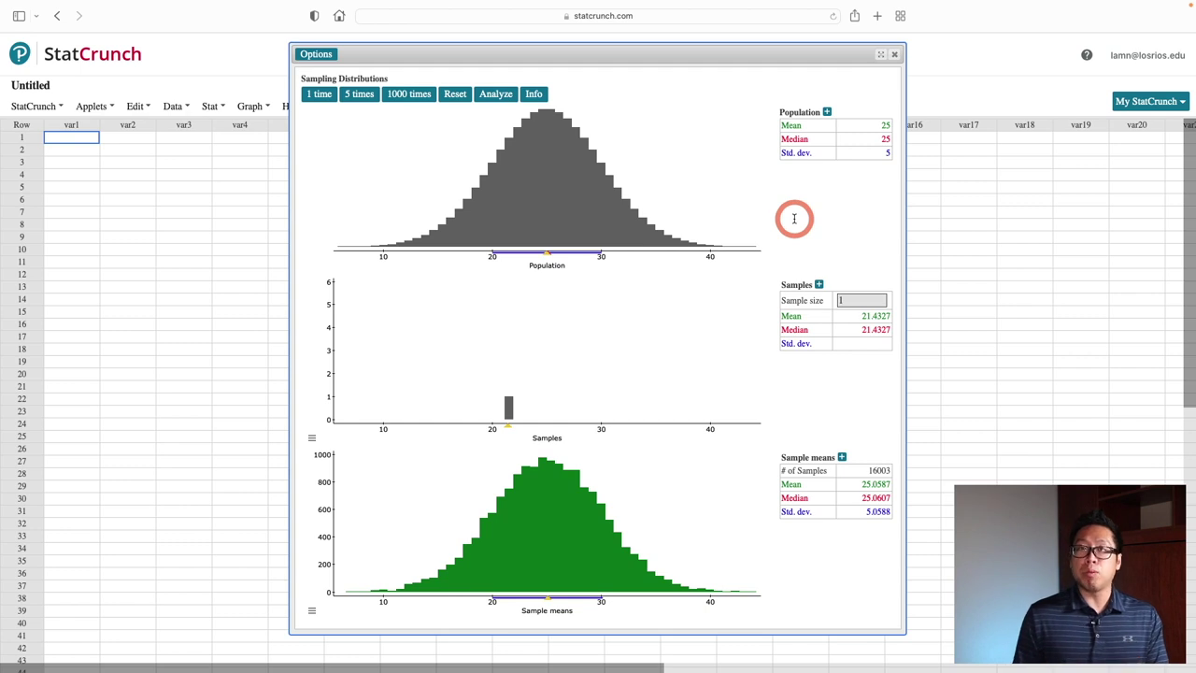
Step: Set the sample size to 5 and draw two individual samples, one at a time
click(852, 300)
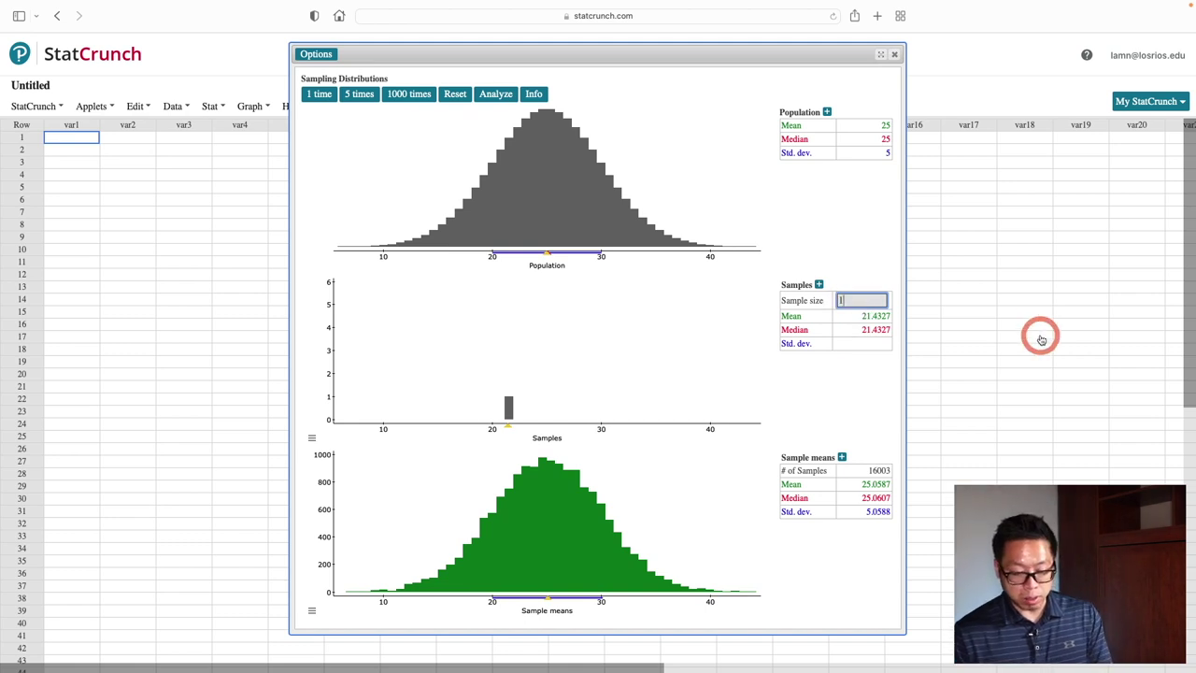
text(5)
click(628, 354)
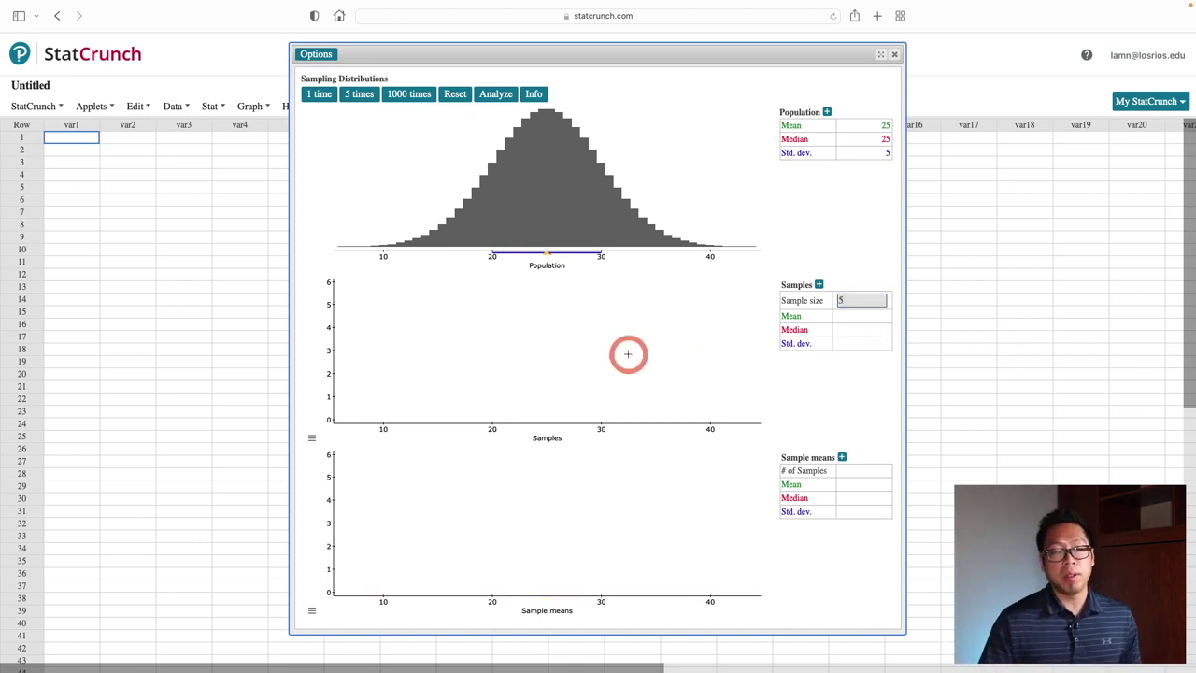
click(320, 93)
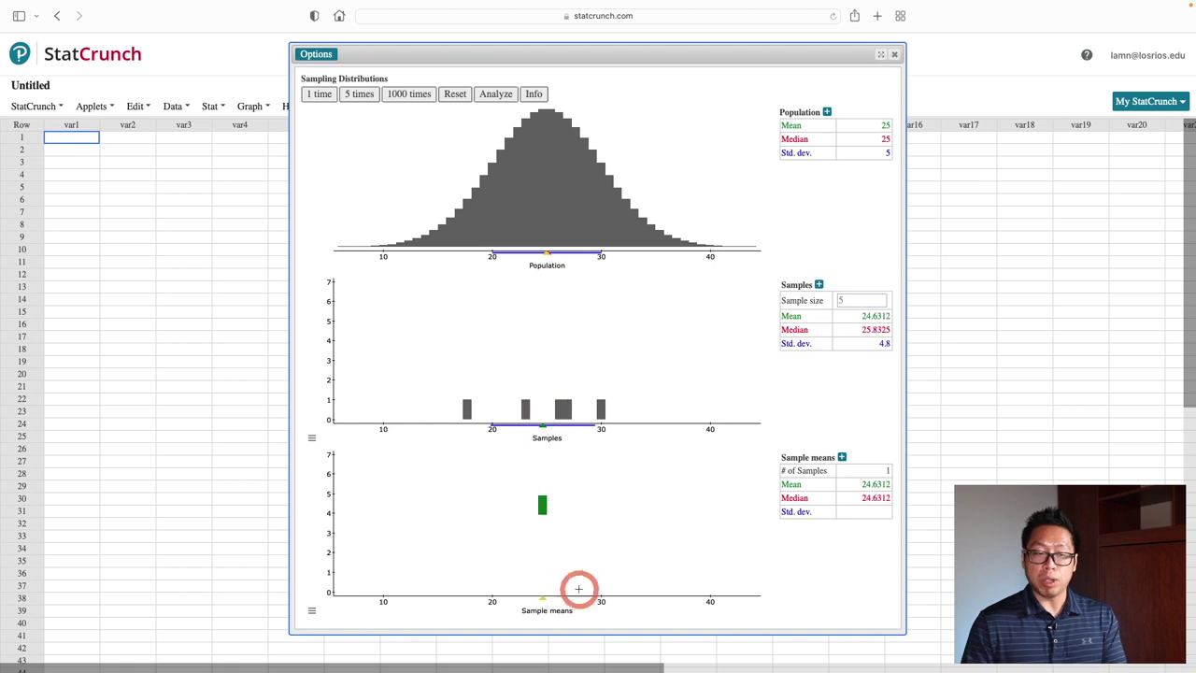
click(323, 94)
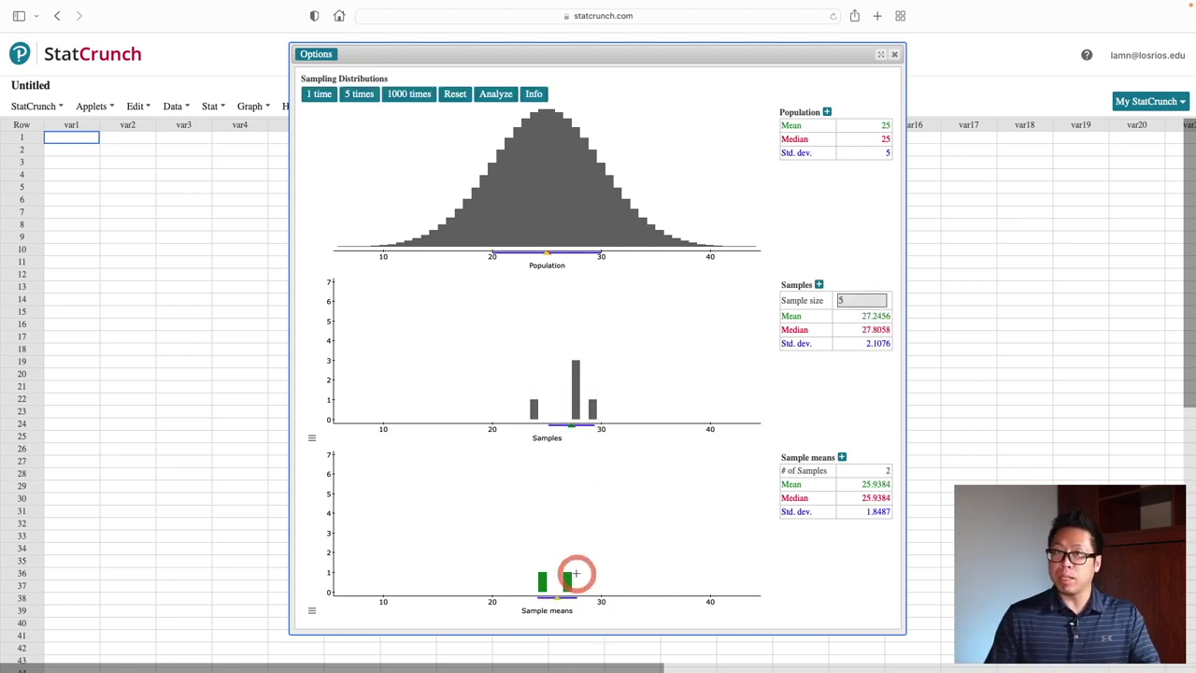
Step: Add 18,000 more samples of size 5 to the sample means distribution in batches of 1000
click(422, 95)
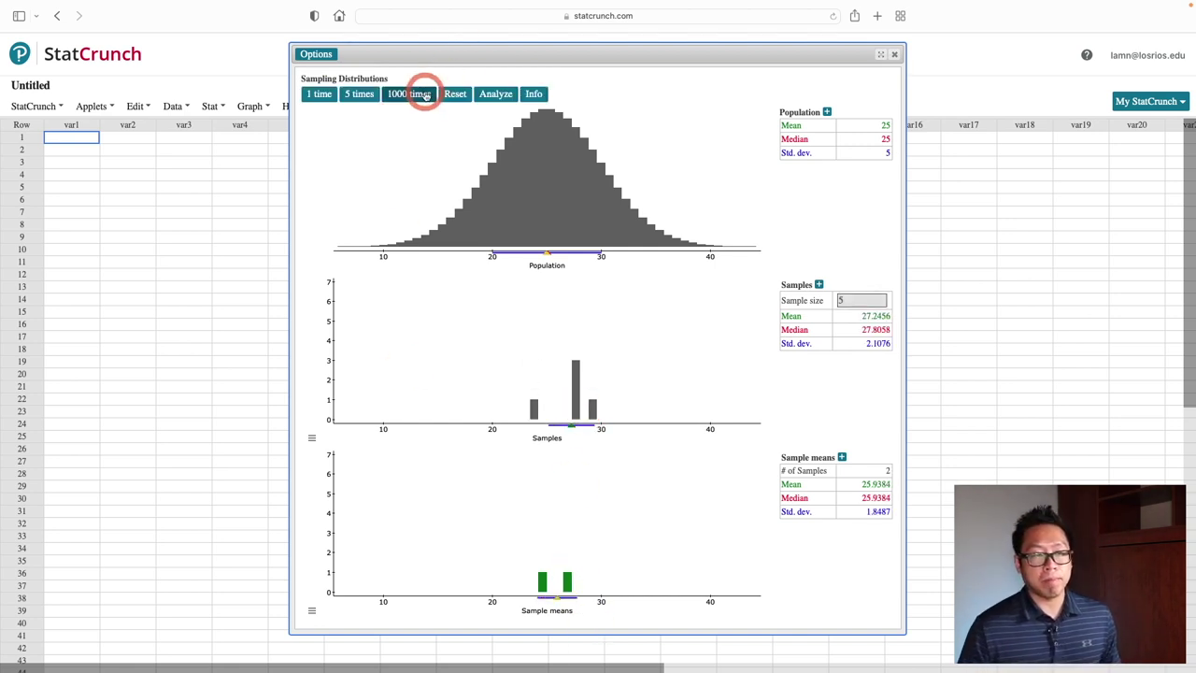
click(421, 94)
click(422, 94)
click(421, 95)
click(421, 94)
click(422, 94)
click(422, 94)
click(422, 94)
click(422, 94)
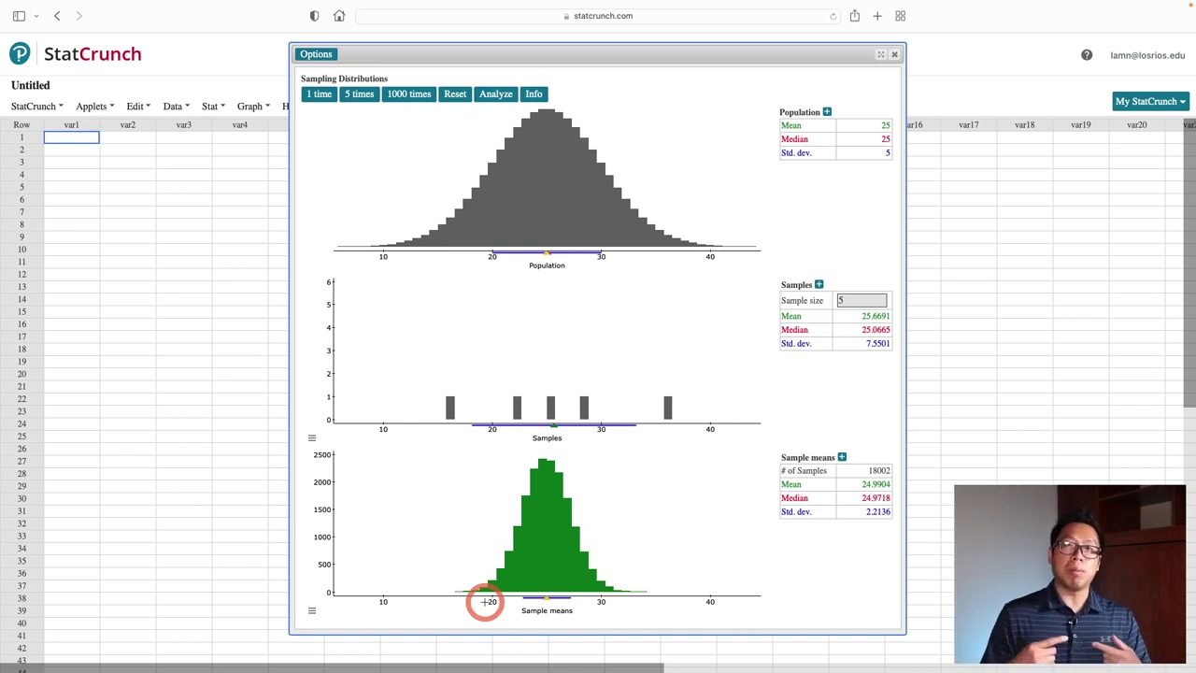
Step: Set the sample size to 10 and draw two individual samples, one at a time
double_click(846, 300)
text(5)
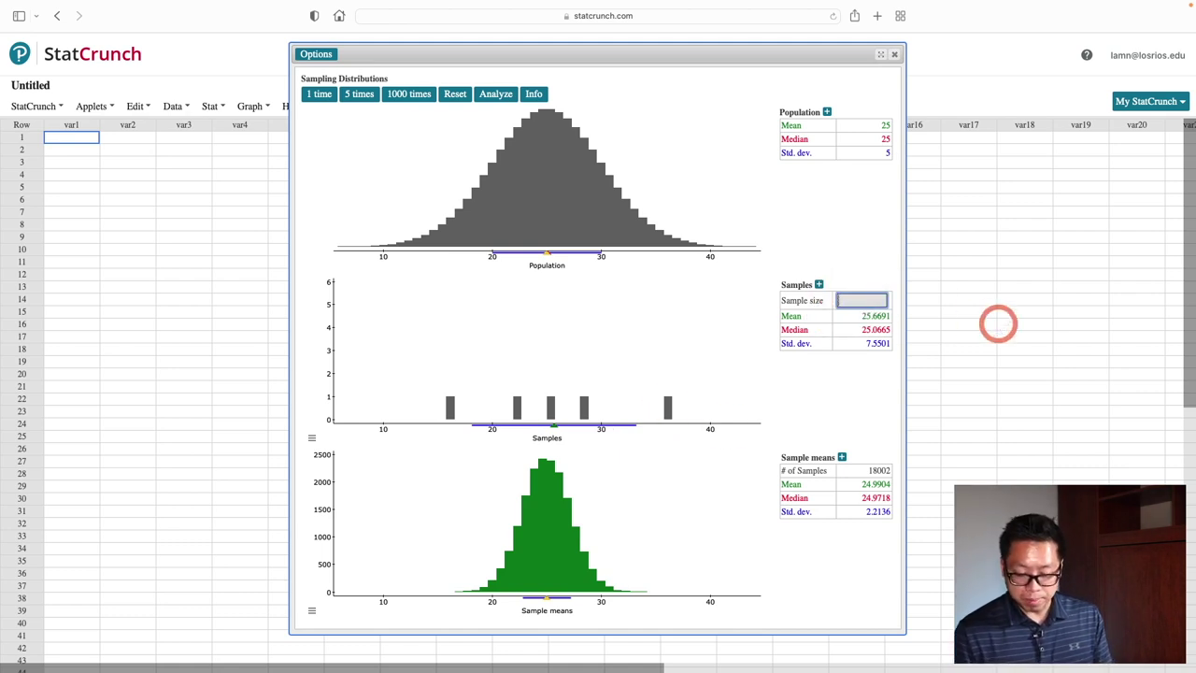
key(Return)
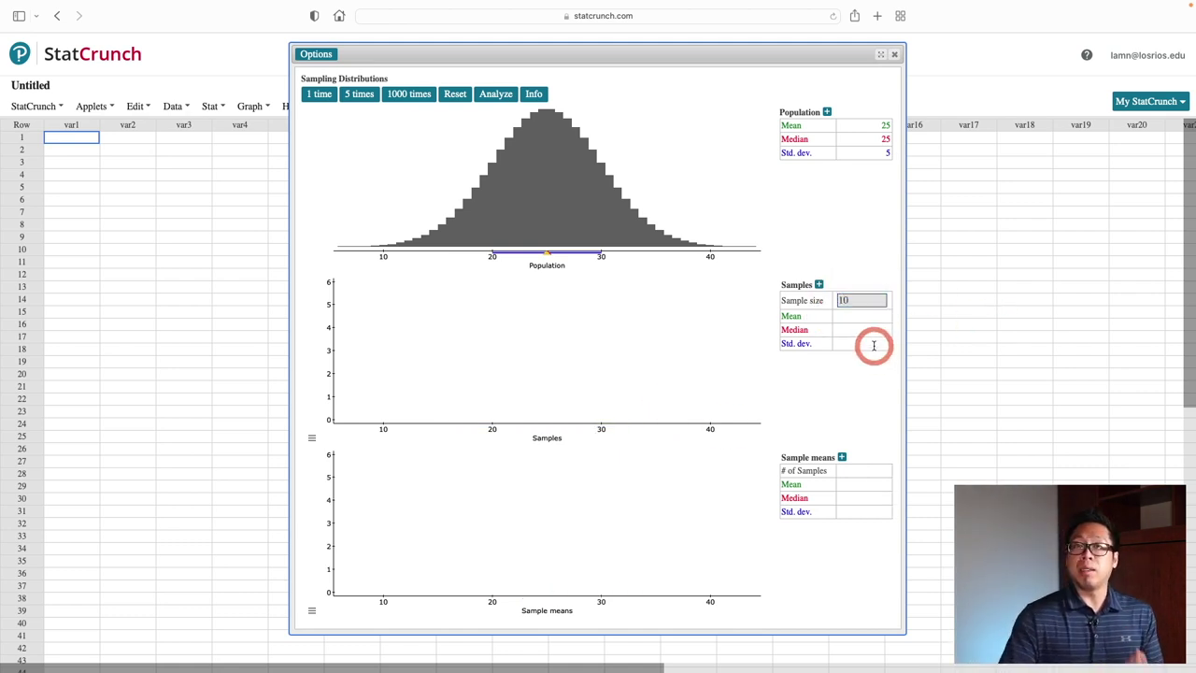
click(319, 95)
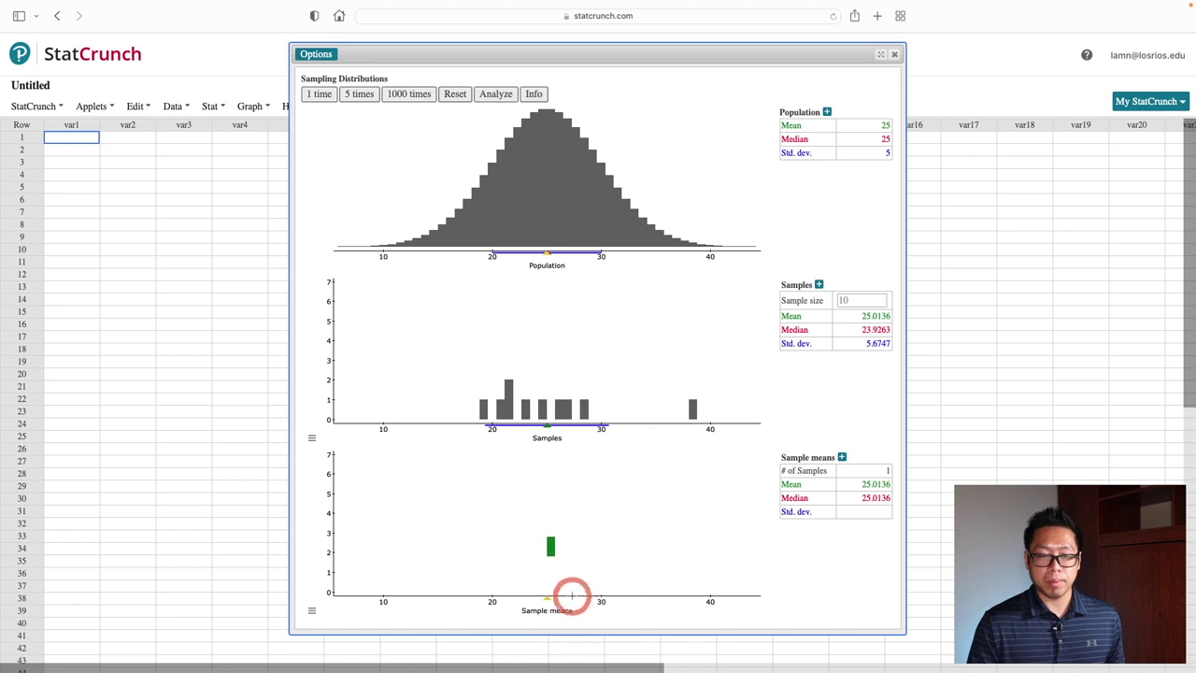
click(311, 94)
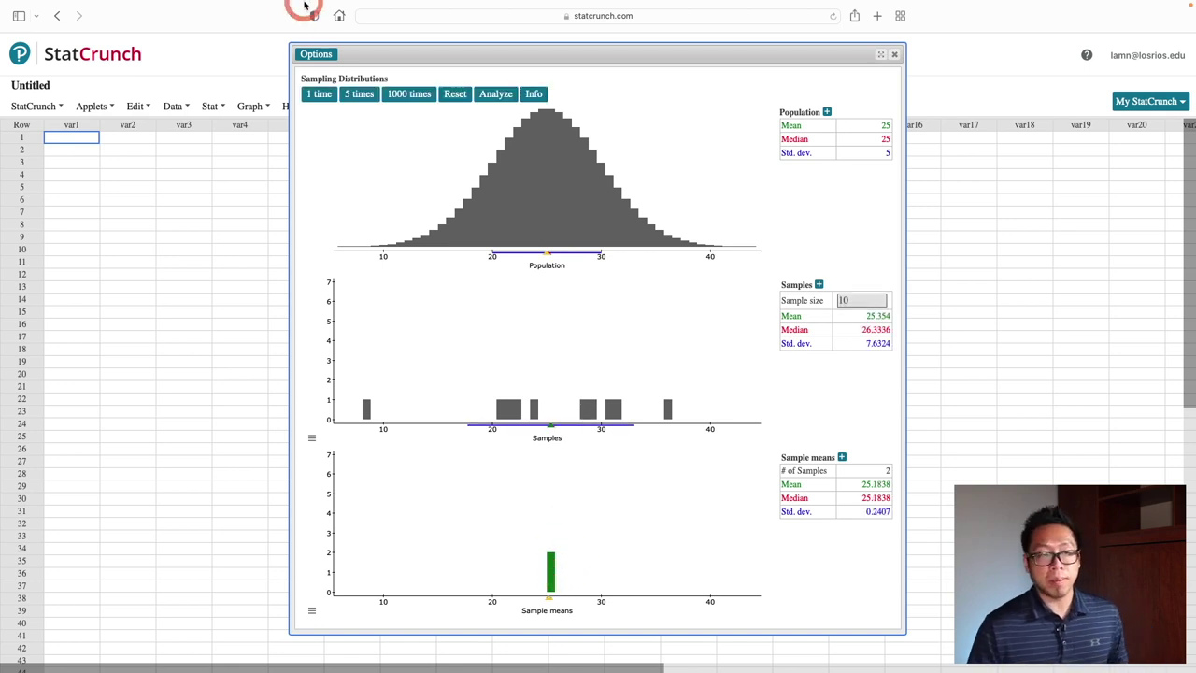
Step: Add 21,000 more samples of size 10 to the sample means distribution in batches of 1000
click(414, 97)
click(416, 97)
click(416, 97)
click(416, 97)
click(416, 97)
click(416, 97)
click(415, 98)
click(415, 98)
click(415, 99)
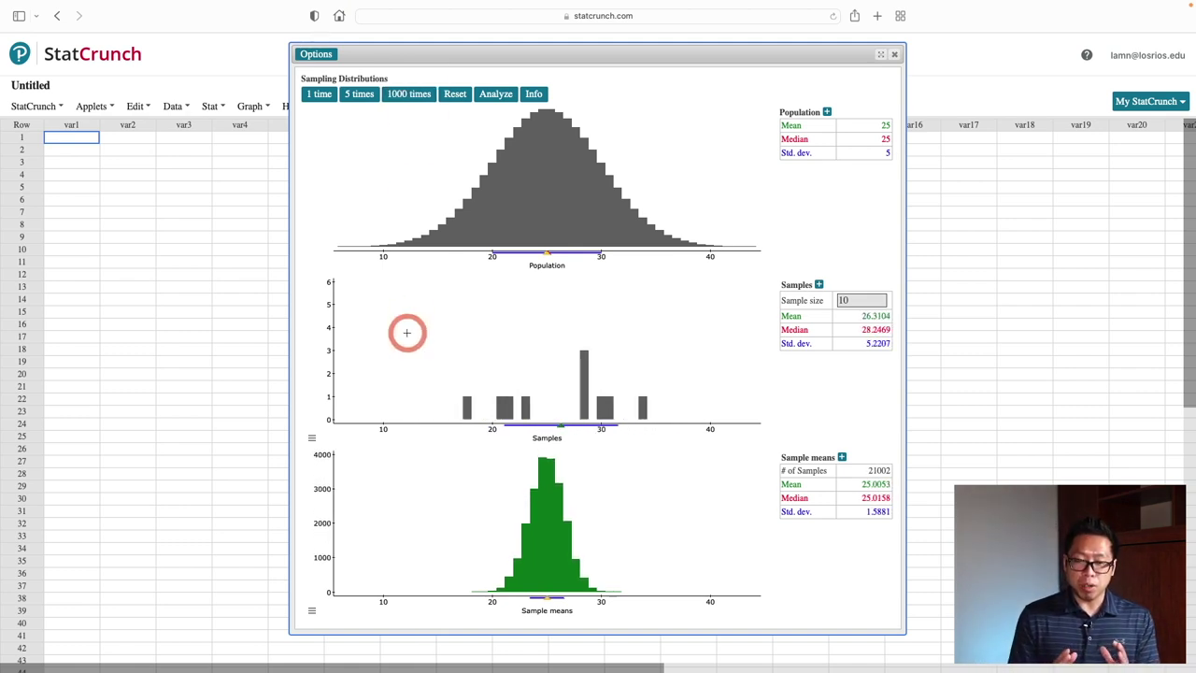